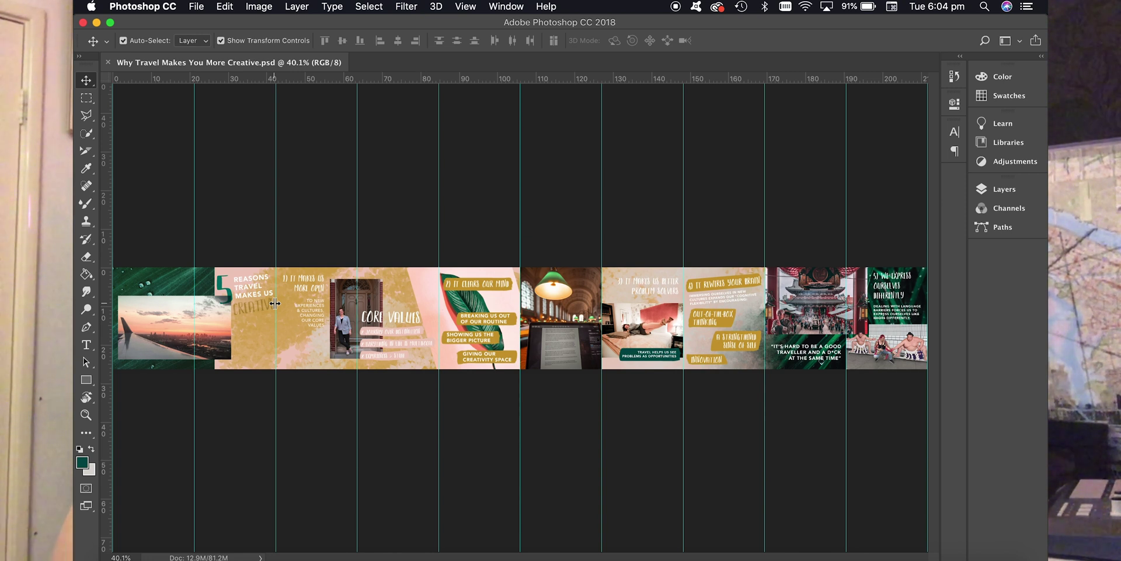
Create a new 10800 x 1350 pixel document at 72 pixels/inch in 8-bit RGB Color with a white background
click(197, 6)
click(196, 28)
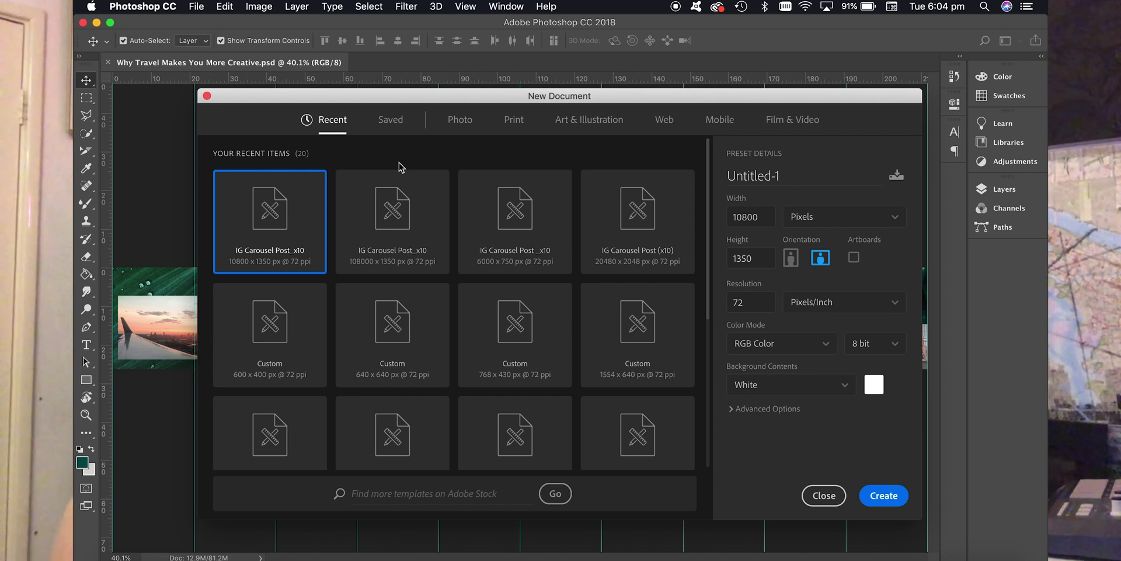
click(896, 178)
click(811, 209)
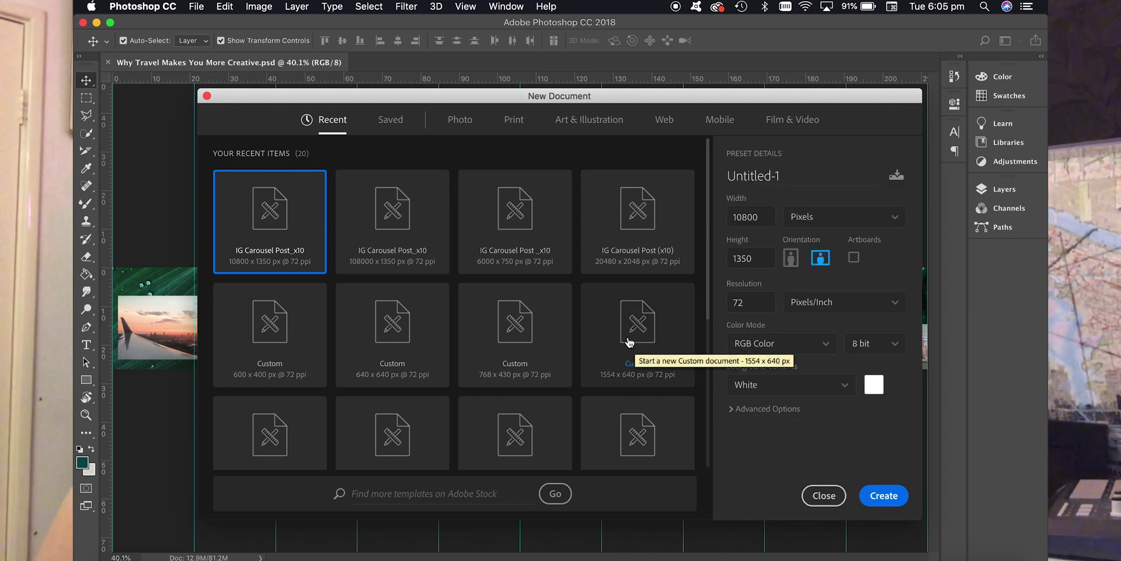
click(888, 496)
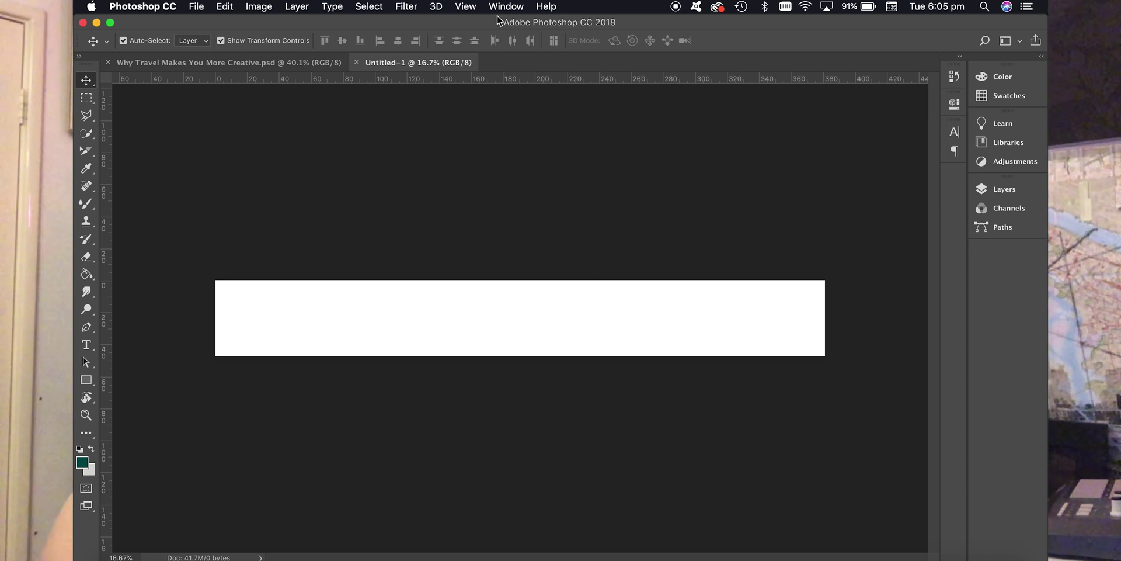
Add a guide layout with 10 columns across the canvas and check the snapping options for guides
click(466, 6)
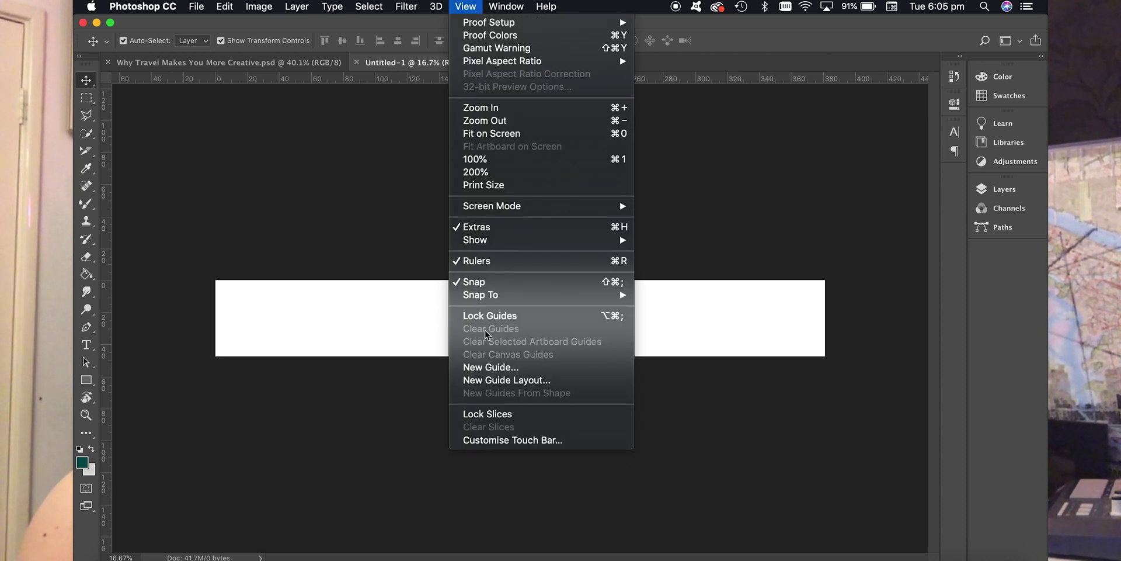
click(497, 381)
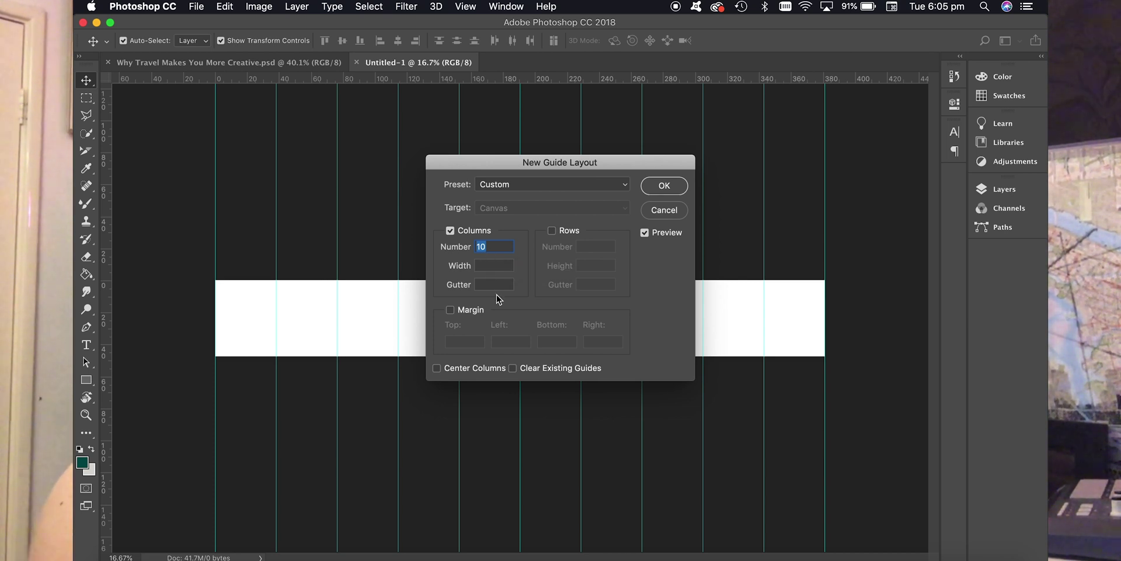
click(664, 186)
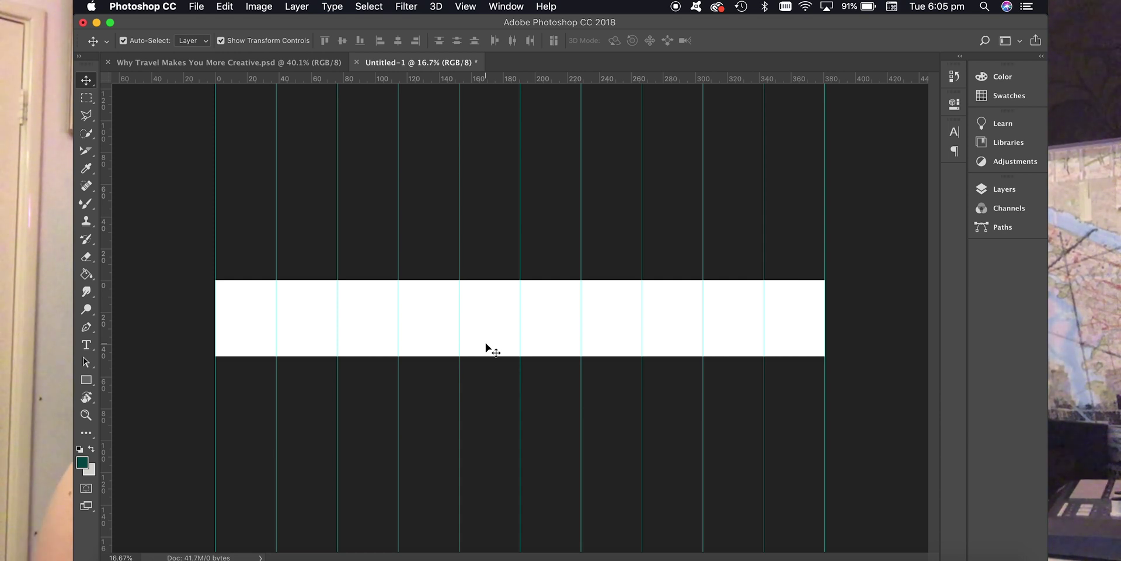
click(467, 7)
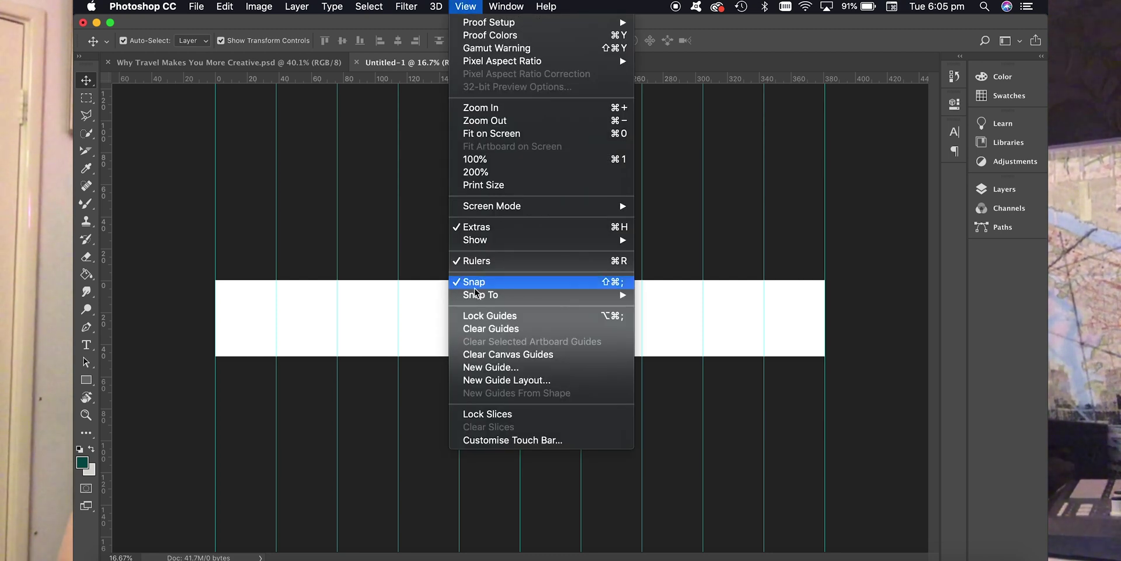
mouse_move(490, 295)
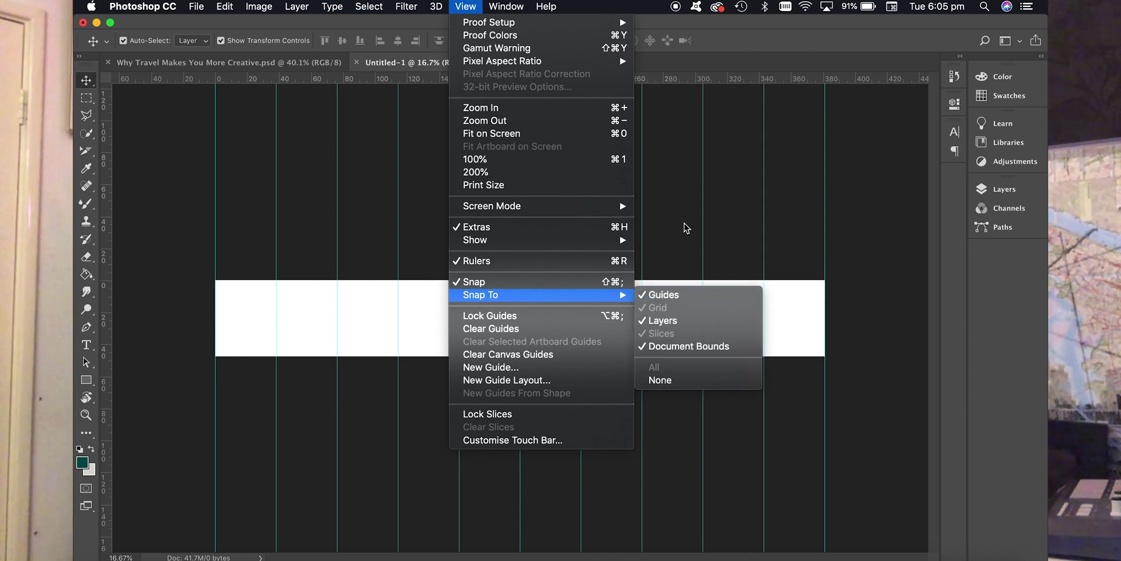
click(674, 301)
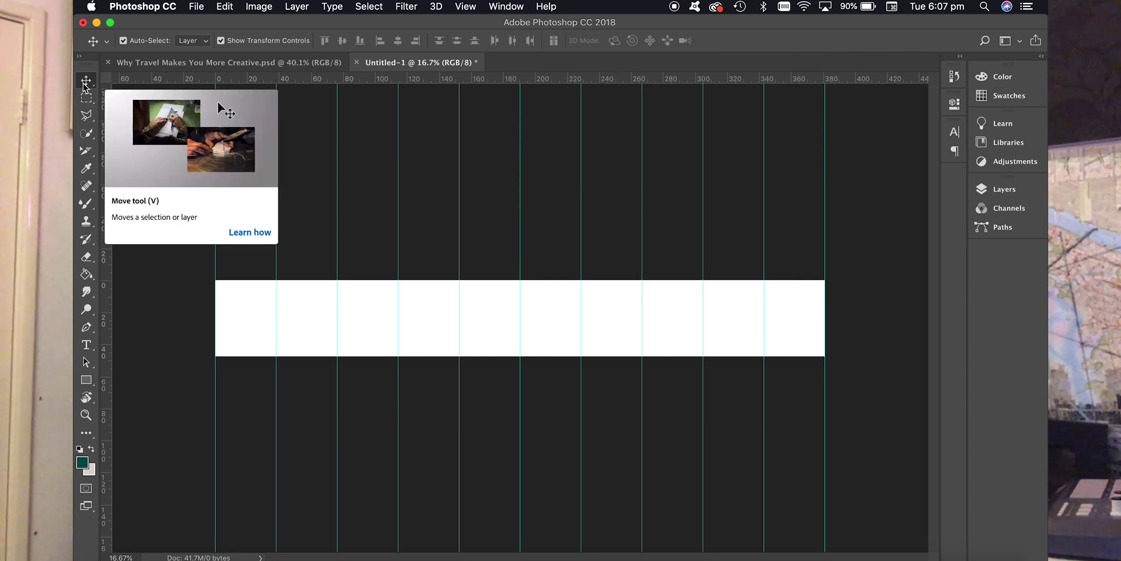
Draw a slice with the Slice Tool covering the first guide column at full canvas height
click(87, 153)
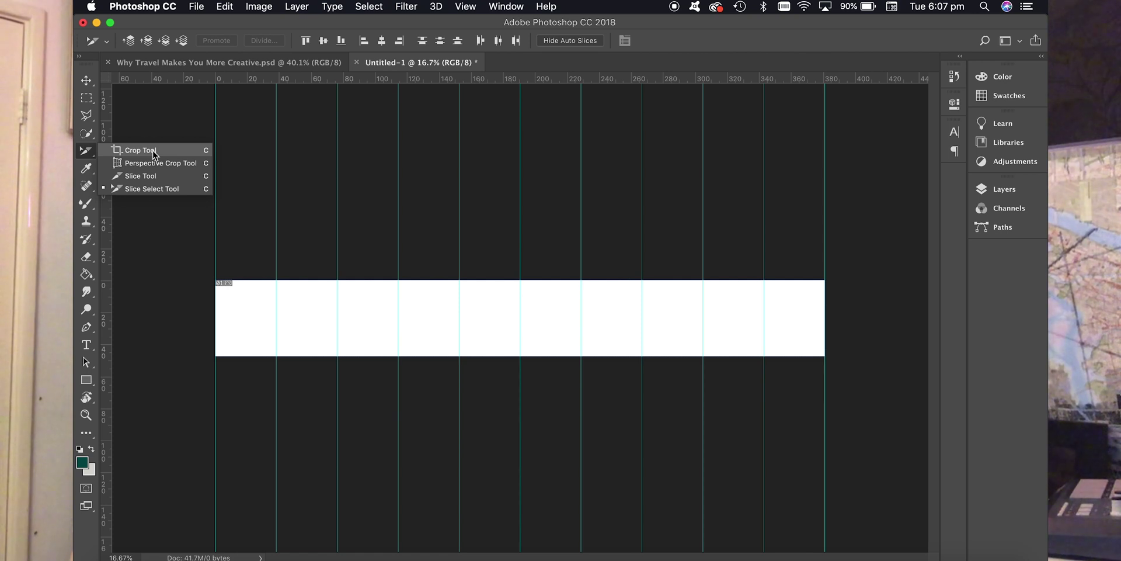
click(166, 178)
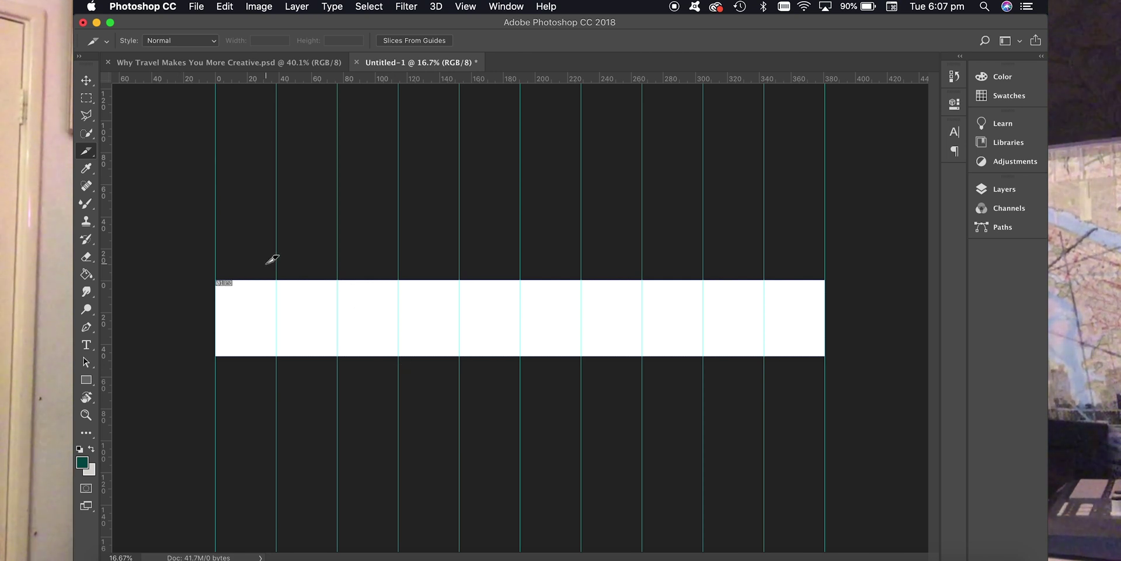
key(super+equal)
key(super+equal)
scroll(272, 259, left, 10)
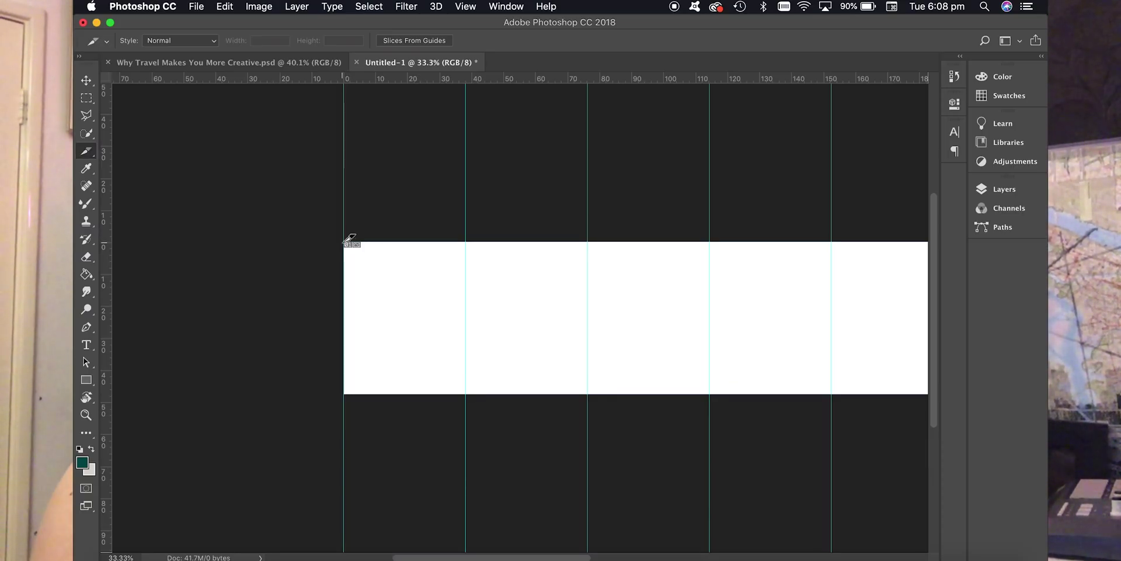
drag(345, 241, 467, 396)
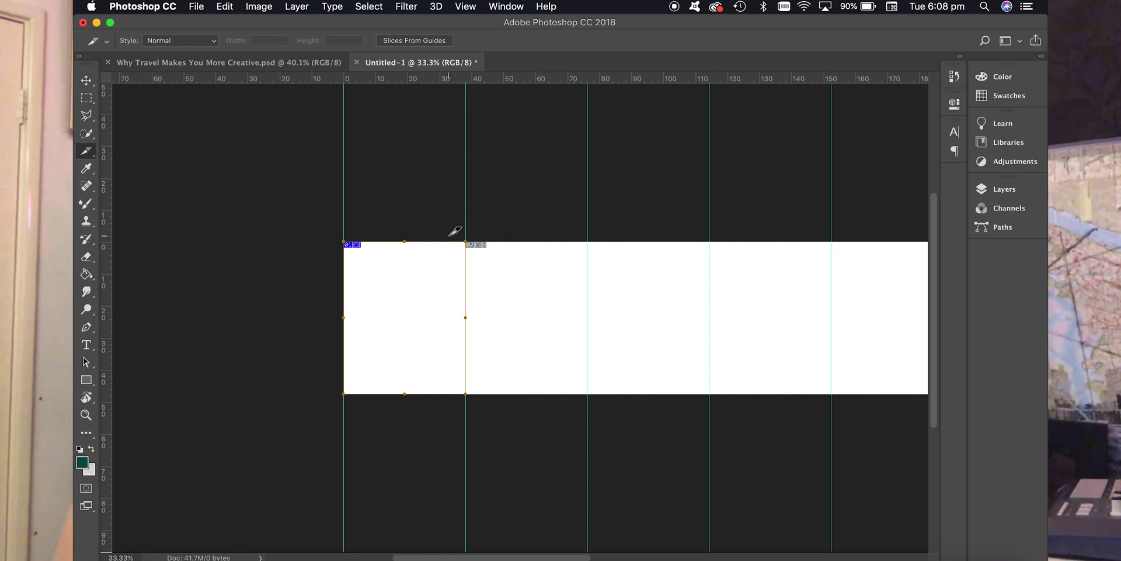
Slice the second, third and fourth guide columns, undoing and redrawing the second slice so it aligns with its guides
drag(466, 240, 592, 394)
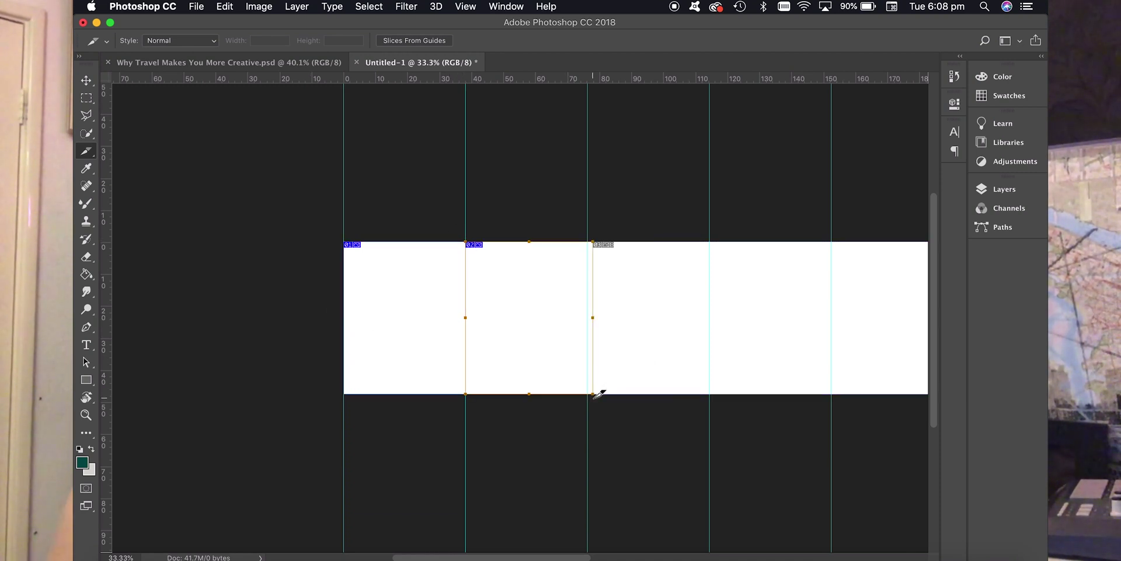
key(super+z)
drag(465, 241, 593, 390)
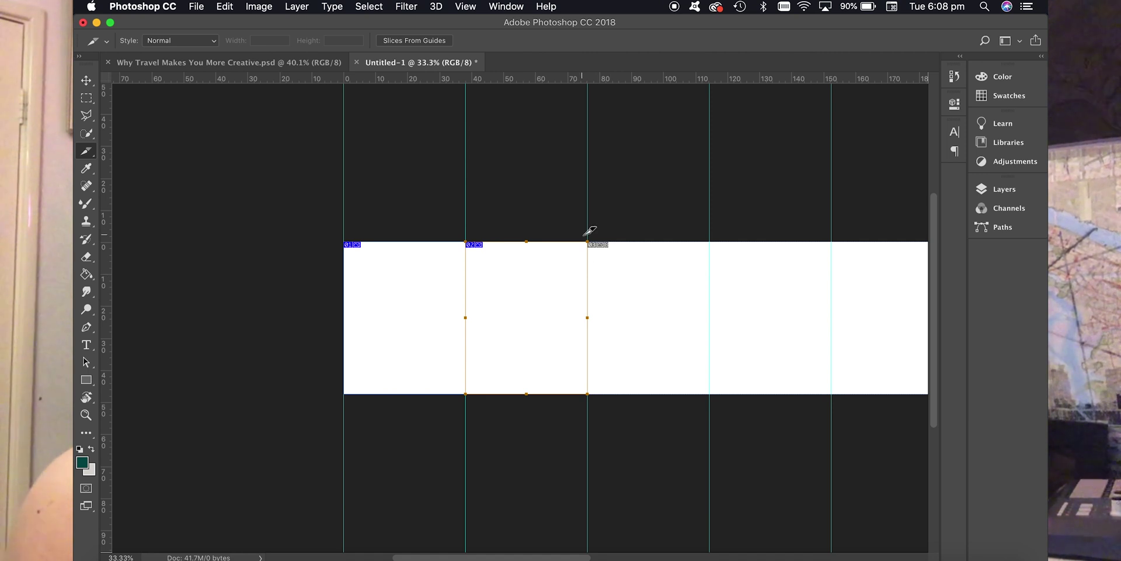
drag(589, 241, 712, 393)
drag(710, 242, 841, 389)
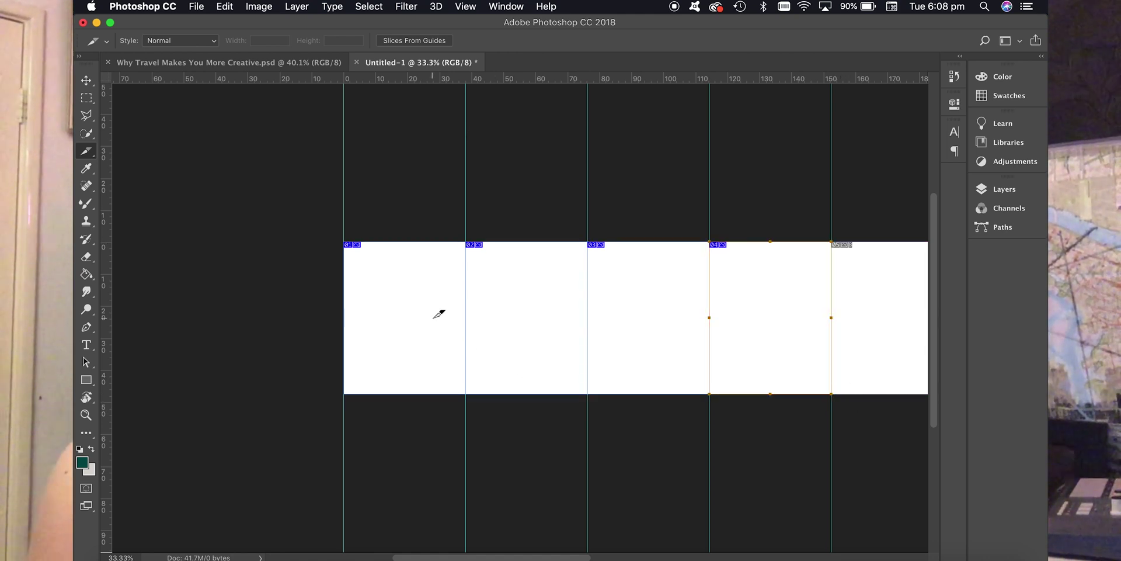
Use the Slice Select Tool to name the first column's slice "IG Carousel 1"
right_click(89, 154)
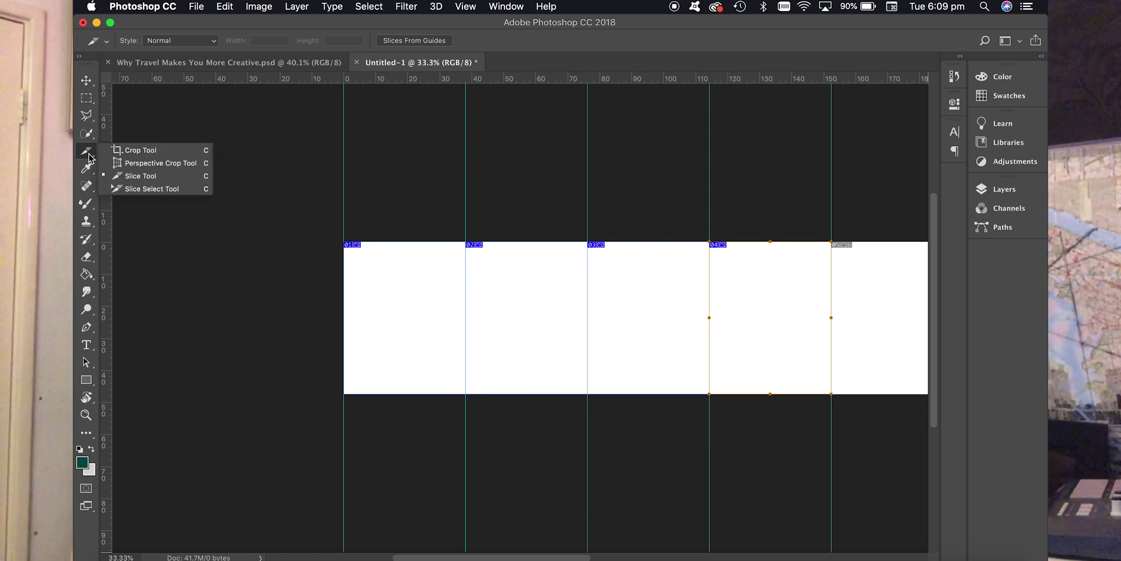
click(139, 190)
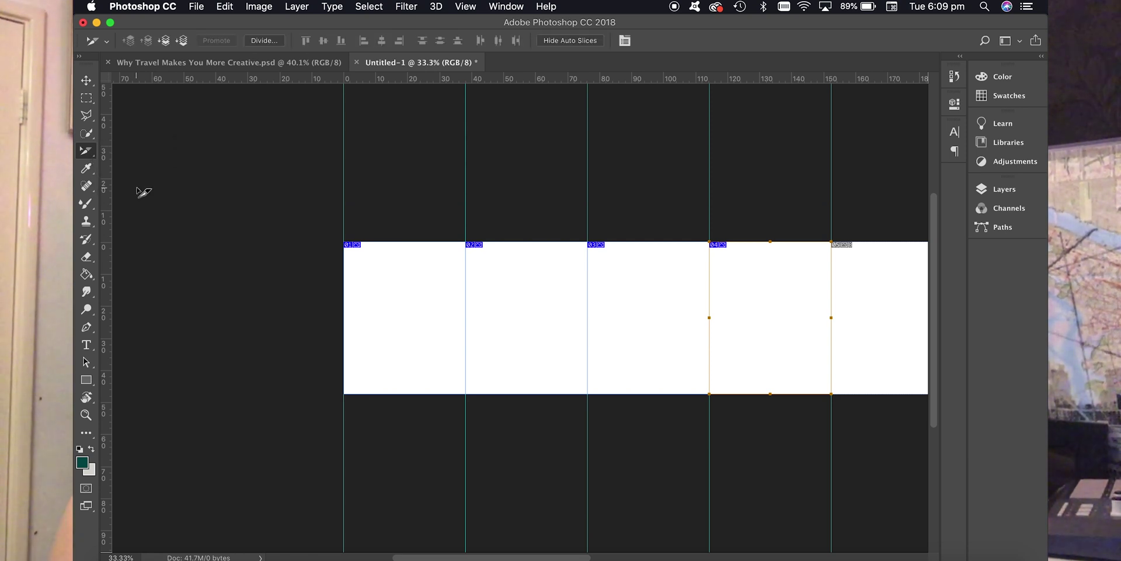
double_click(357, 245)
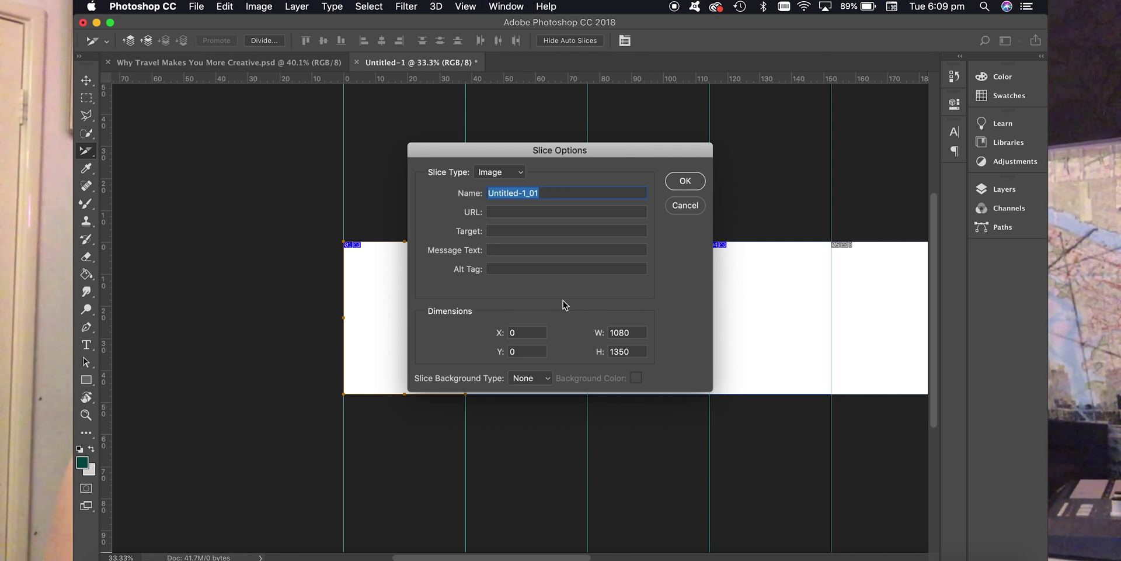
text(IG Carousel 1)
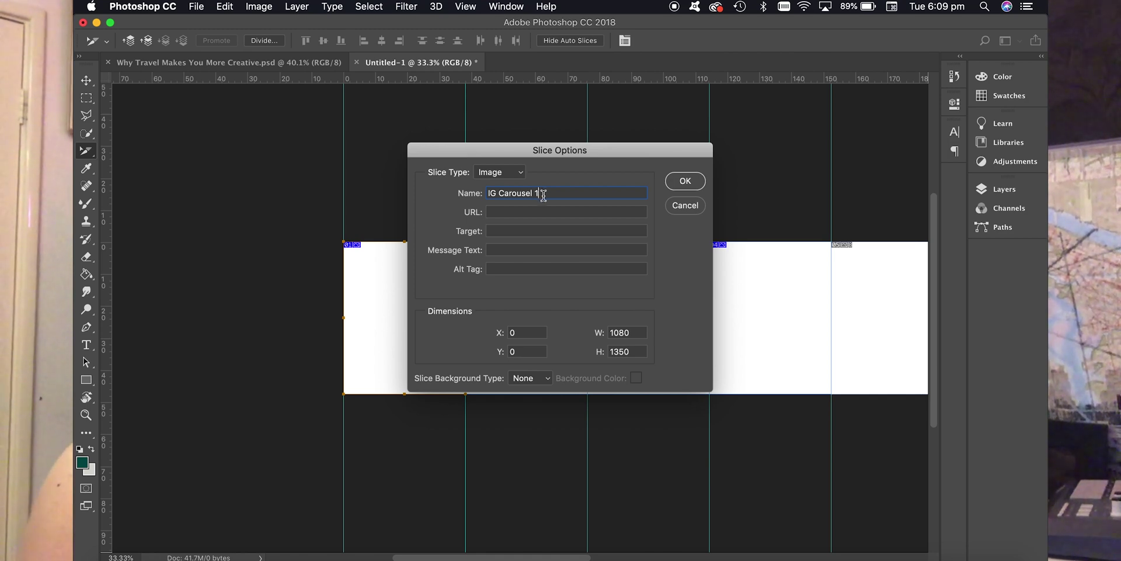
drag(533, 193, 409, 188)
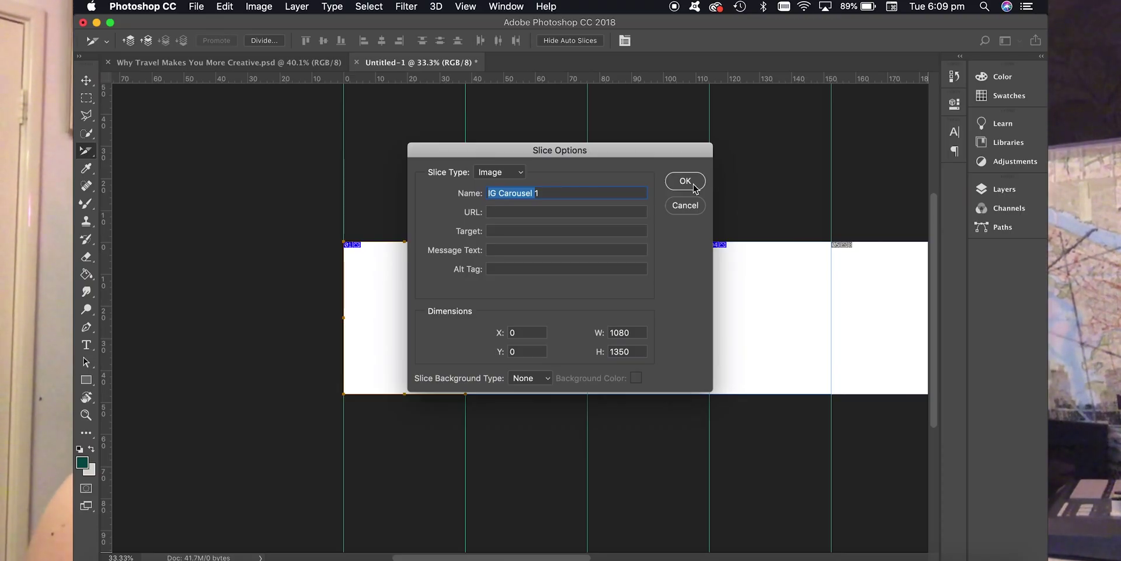
click(685, 181)
Name the second column's slice "IG Carousel 2" and the third column's slice "IG Carousel 3"
double_click(478, 249)
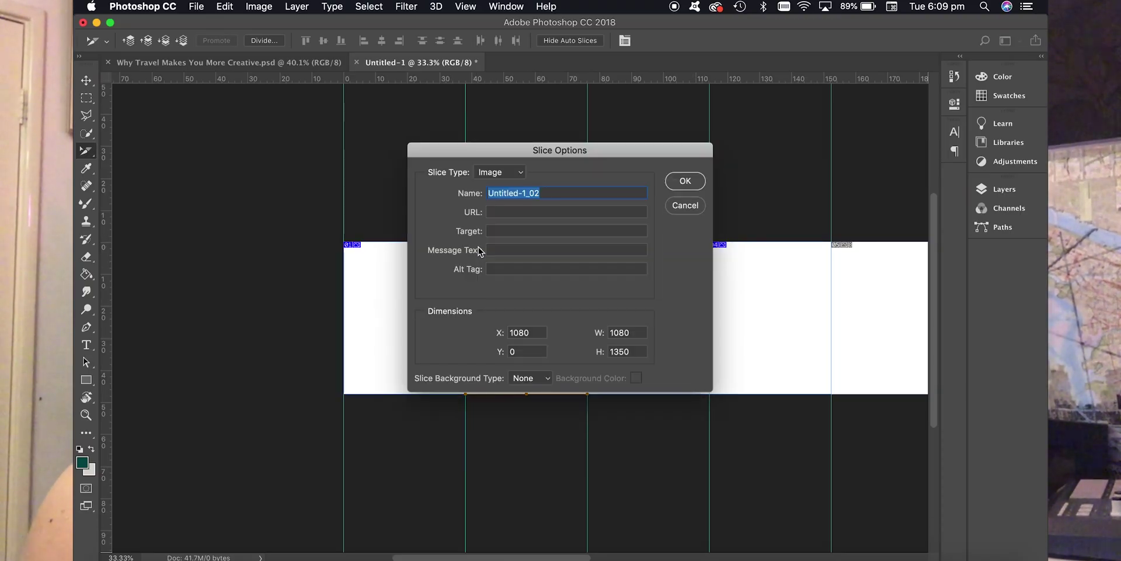
text(IG Carousel 2)
click(685, 181)
double_click(598, 248)
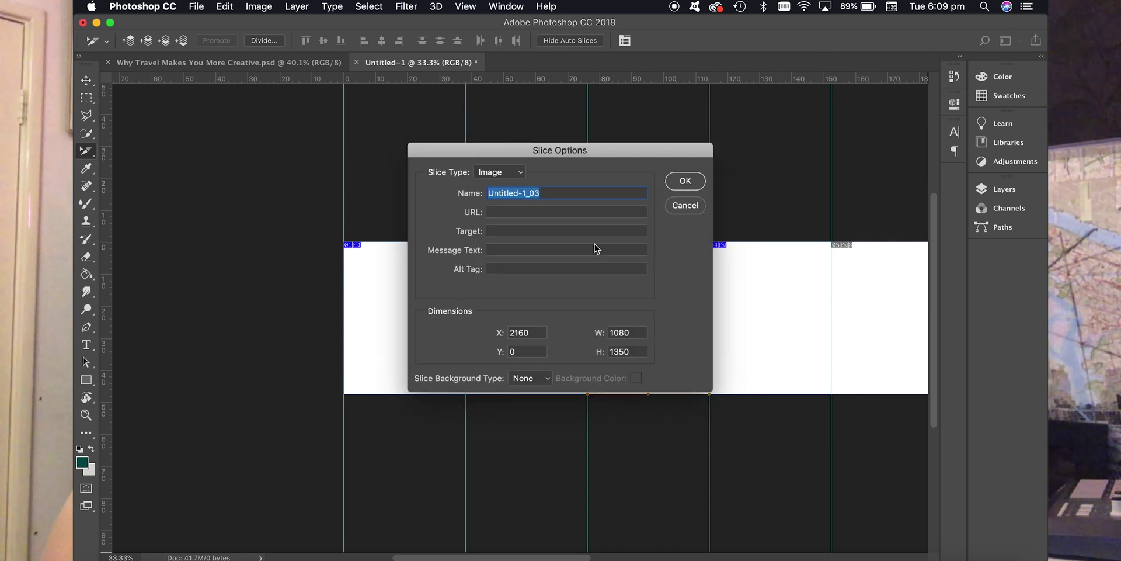
text(IG Carousel 3)
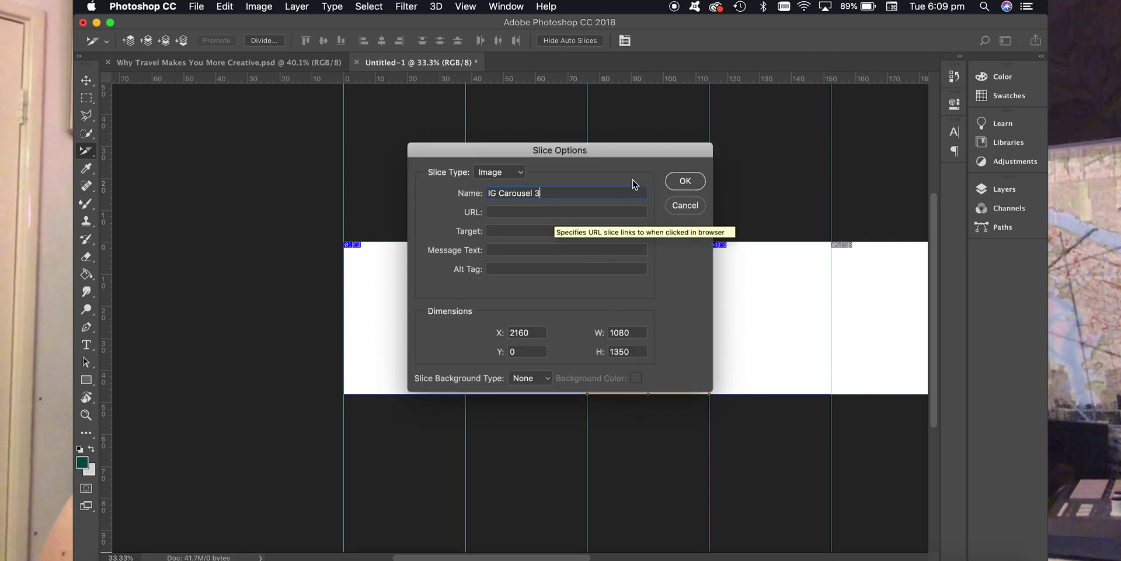
click(678, 182)
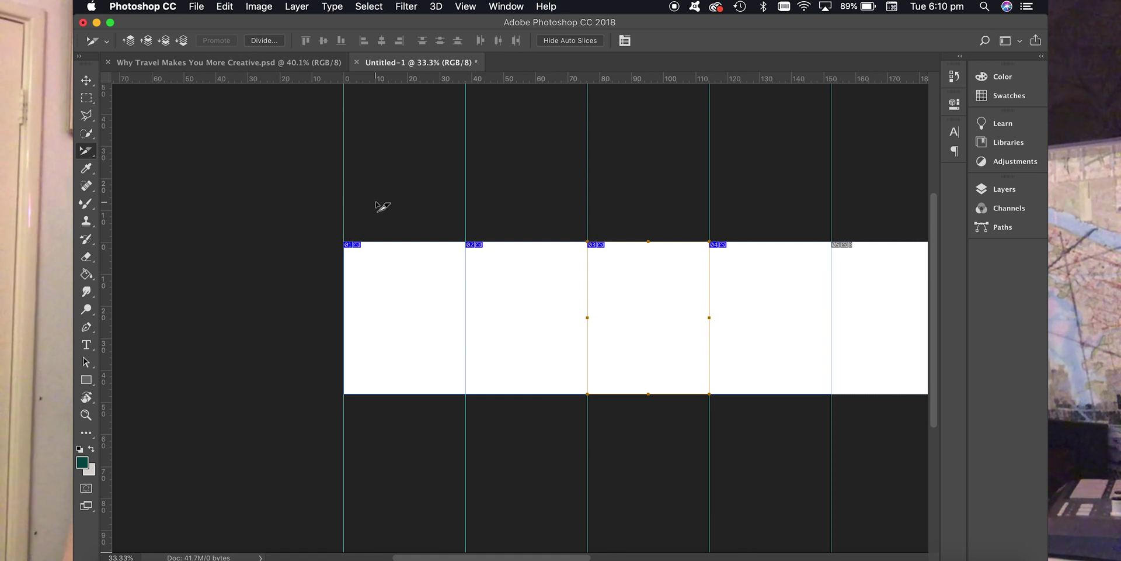
Switch to Why Travel Makes You More Creative.psd and open Save for Web (Legacy) with the whole carousel fitted in the preview
click(303, 65)
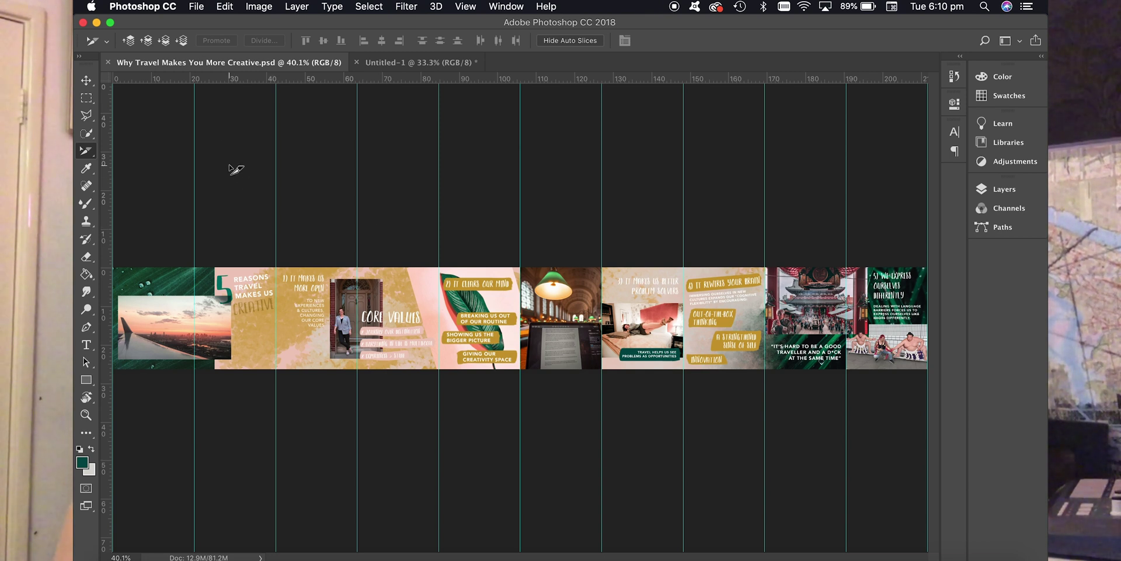
click(197, 6)
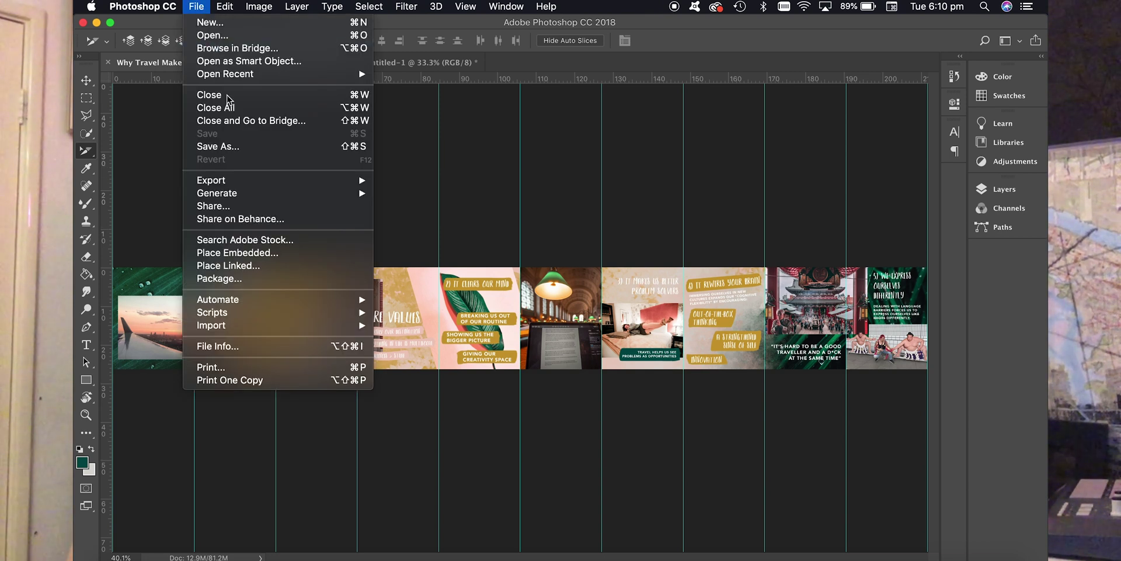
mouse_move(239, 182)
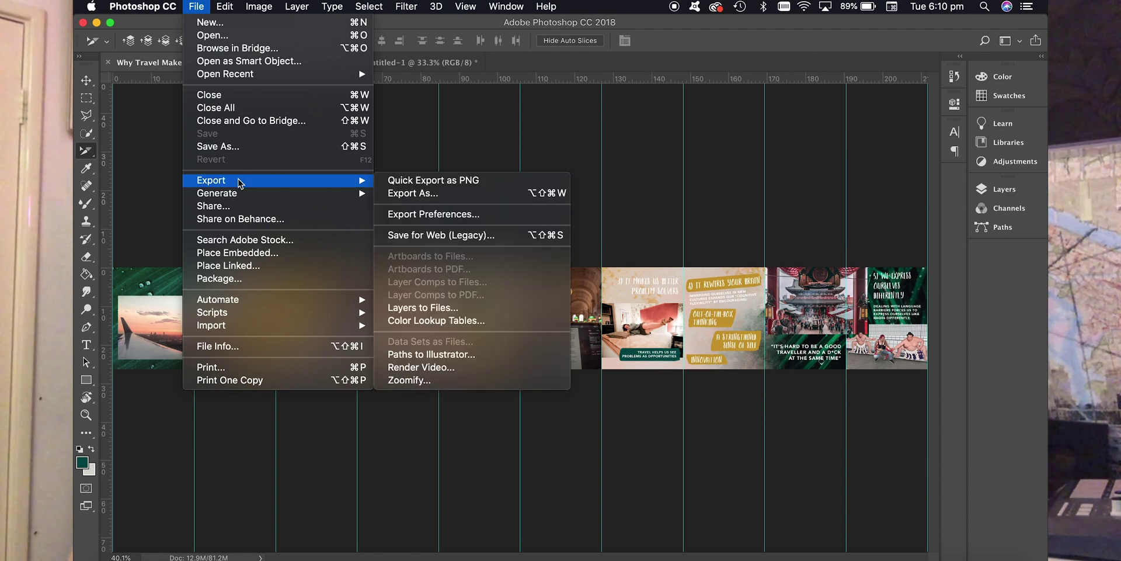
click(447, 240)
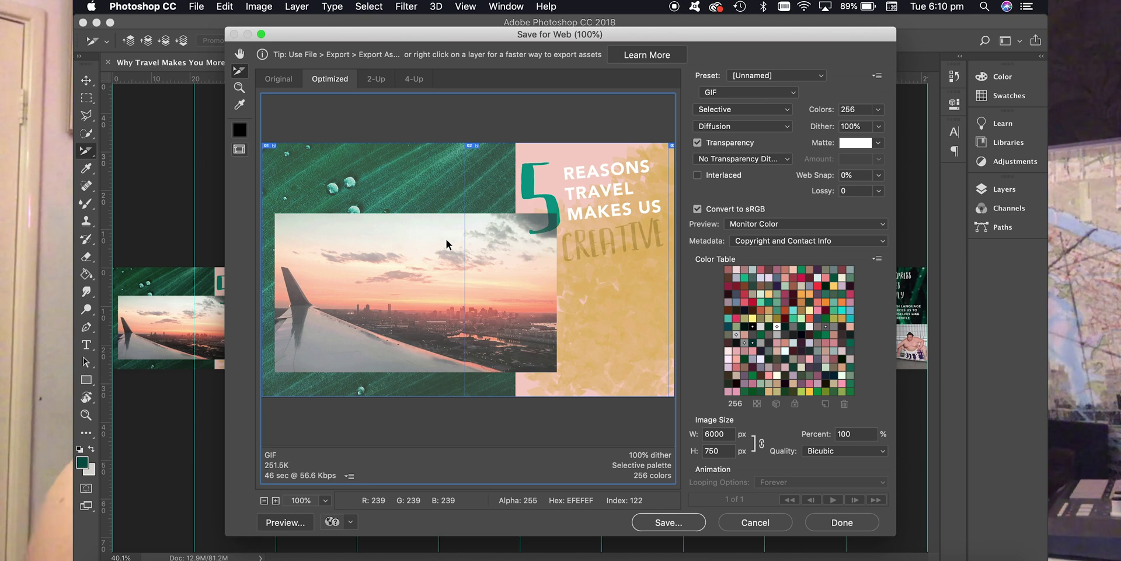
key(super+minus)
key(super+minus)
key(super+minus)
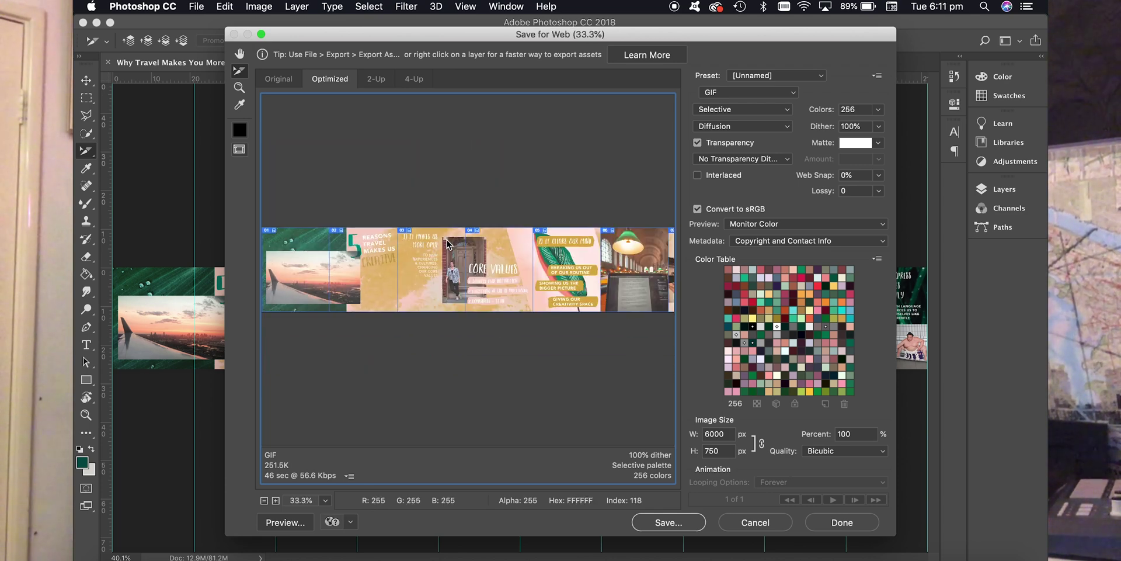
key(super+0)
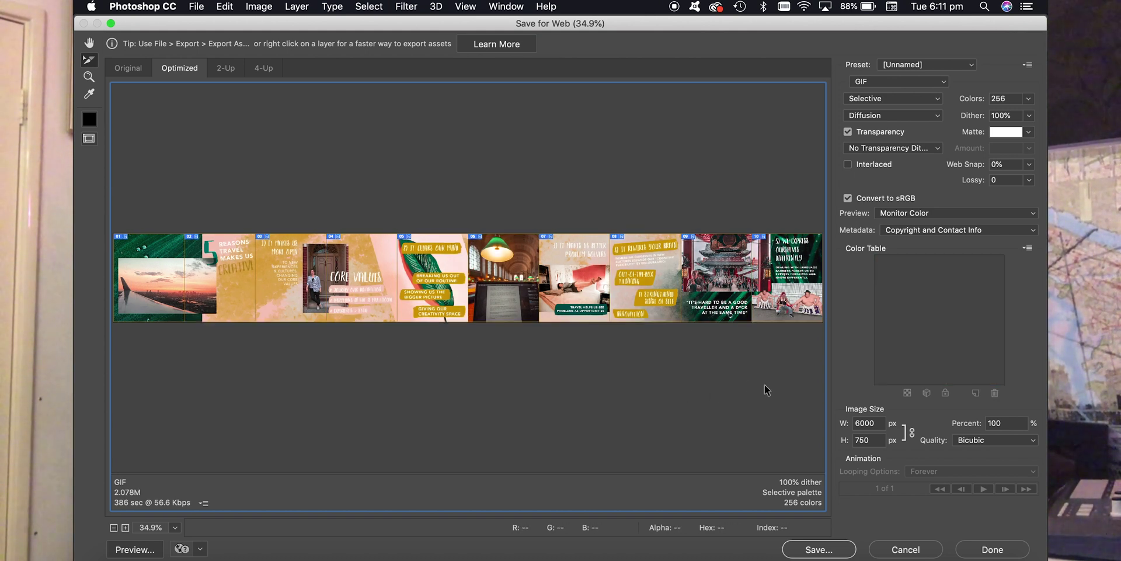
Set the carousel's export format to JPEG at Maximum quality
click(894, 86)
click(895, 89)
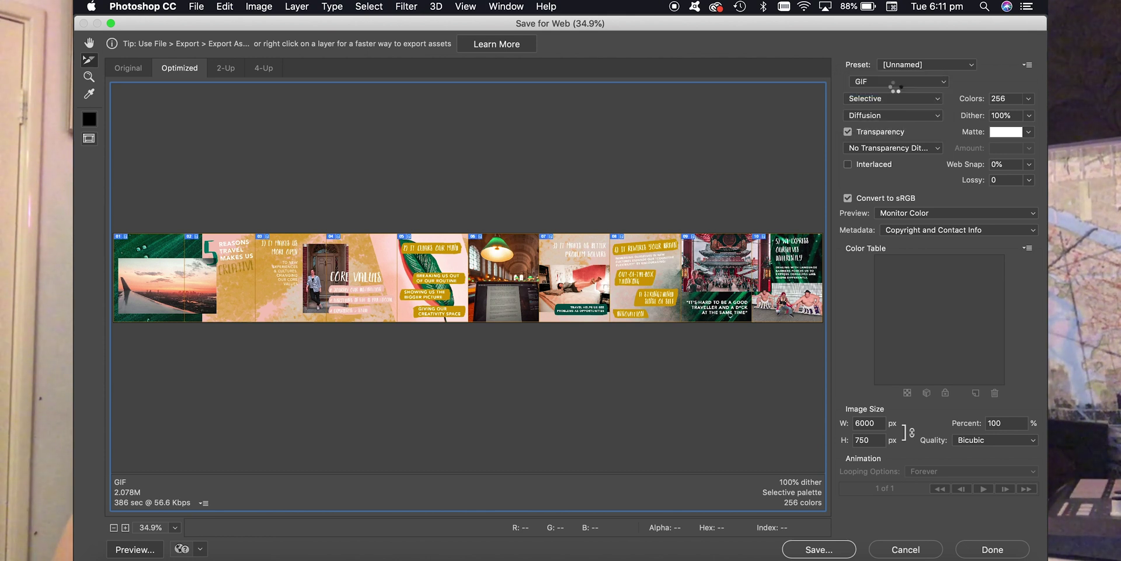
click(889, 98)
click(881, 118)
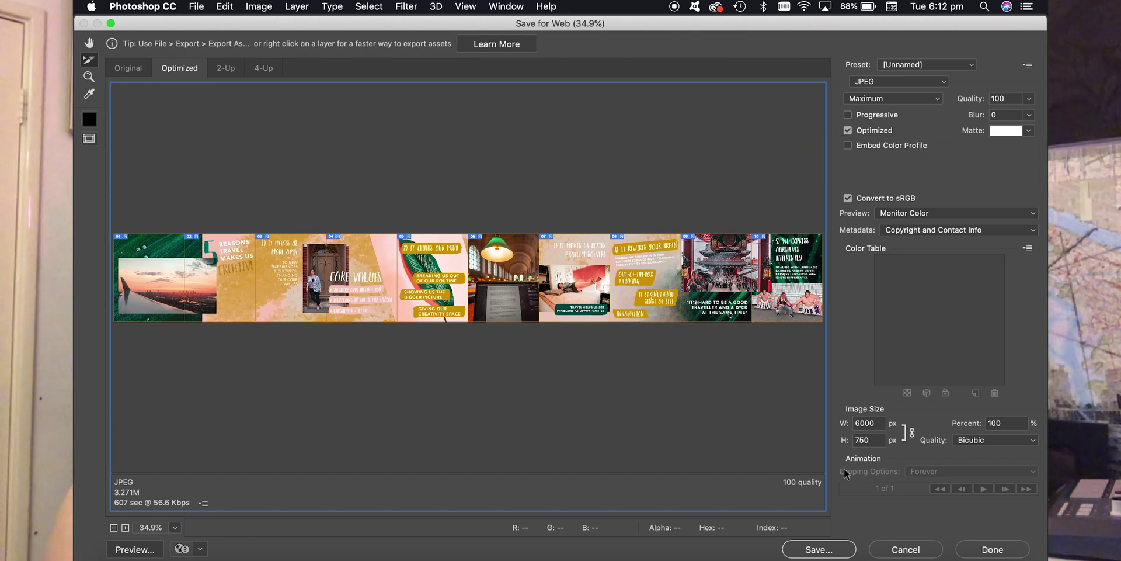
Save all slices as Images Only with Default Settings into the Tutorial folder
click(819, 549)
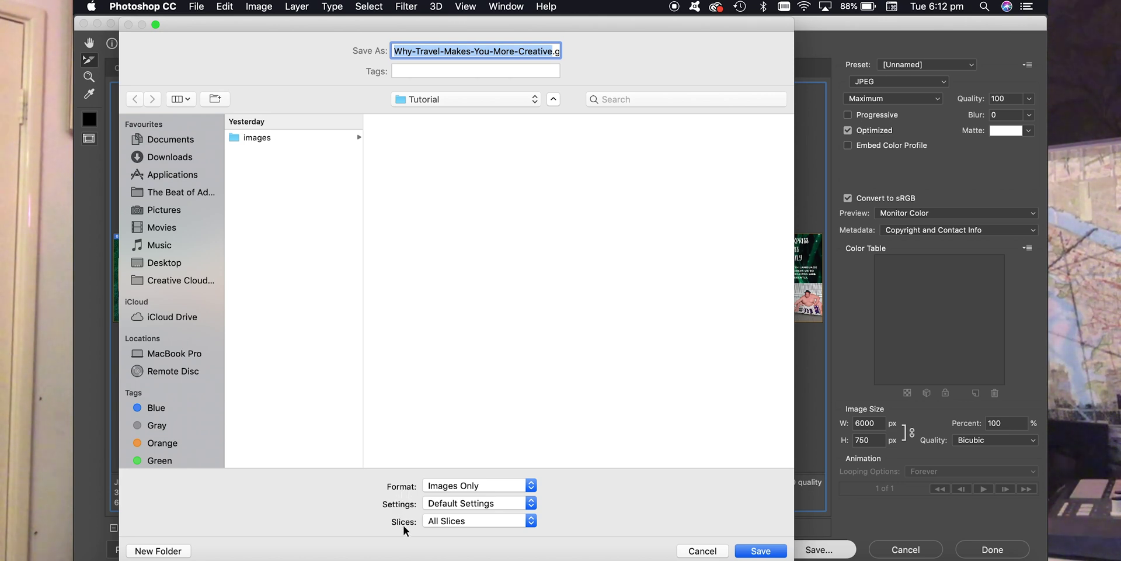
click(467, 522)
click(322, 506)
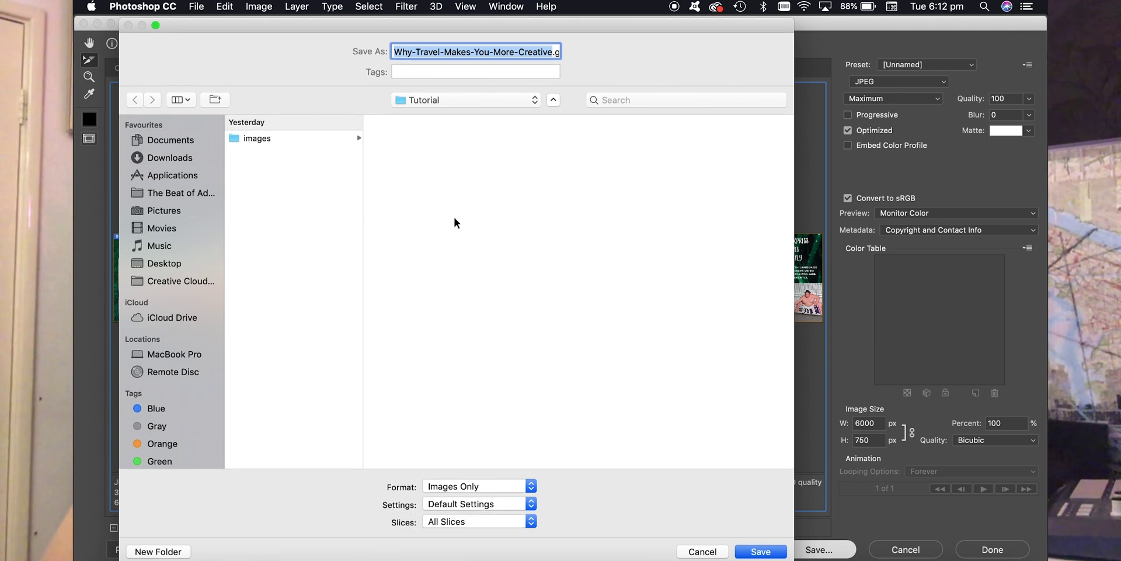
click(460, 273)
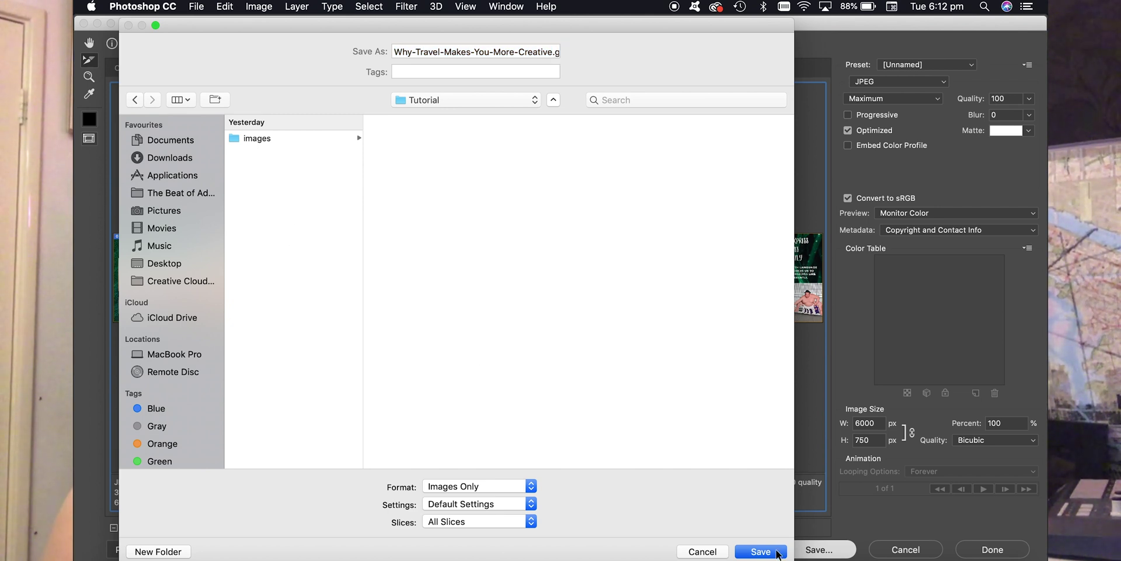
click(760, 552)
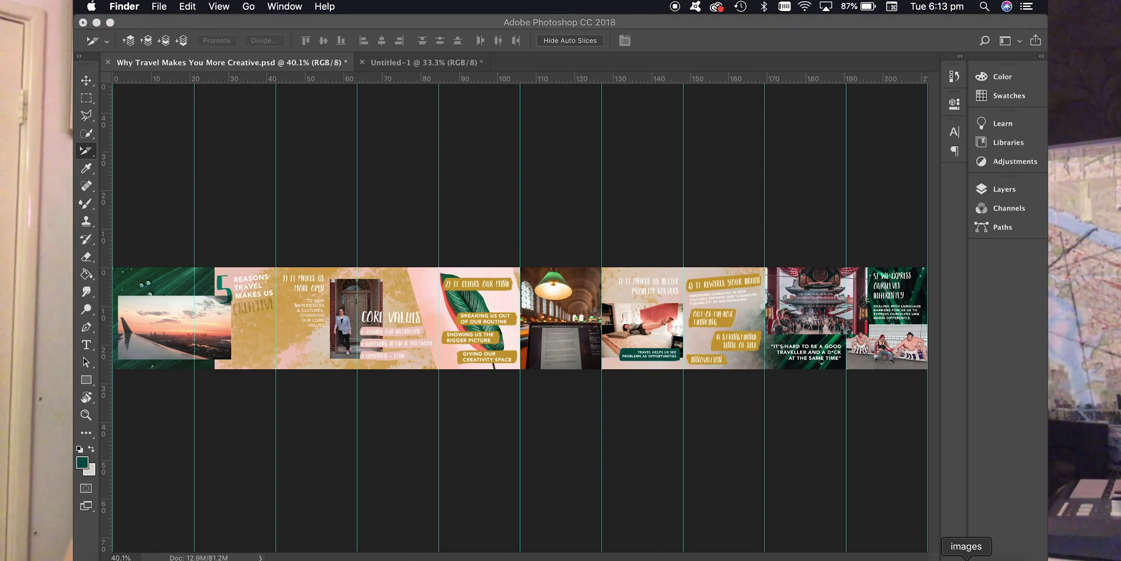
Open the exported images folder in Finder and preview each file from IG-Carousel-1.jpg to IG-Carousel-10.jpg
click(967, 558)
drag(720, 248, 471, 193)
click(543, 225)
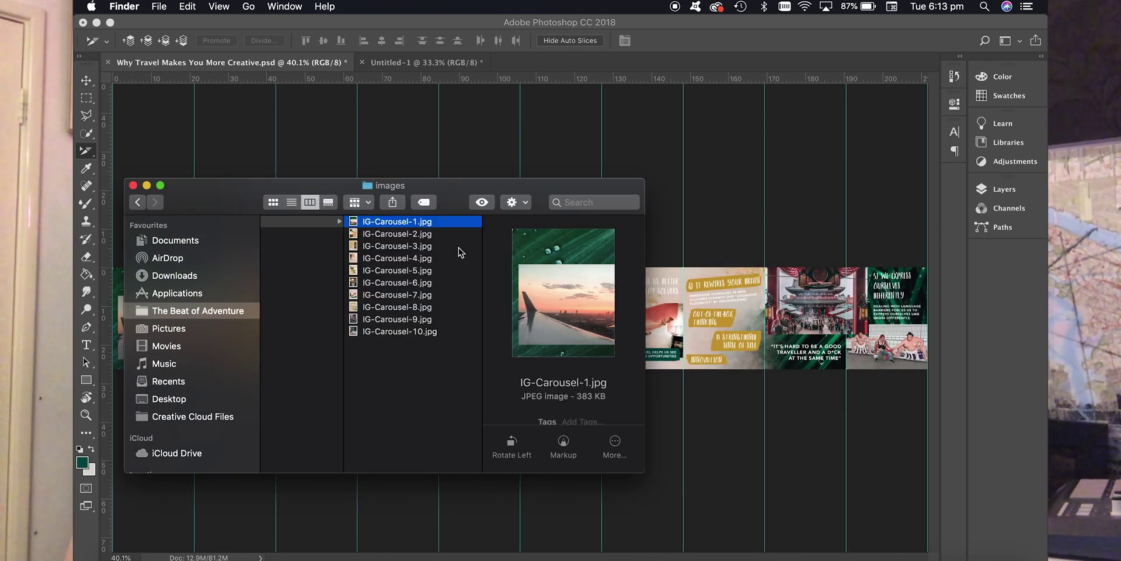
key(Down)
key(Down)
key(Down)
key(Down)
key(Down)
key(Down)
key(Down)
key(Down)
key(Down)
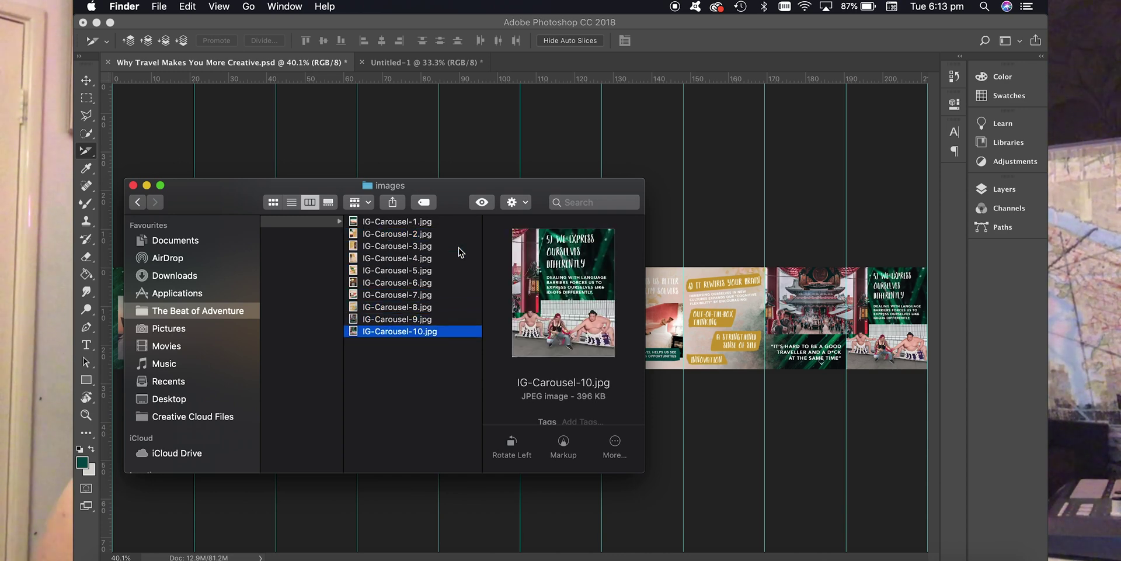